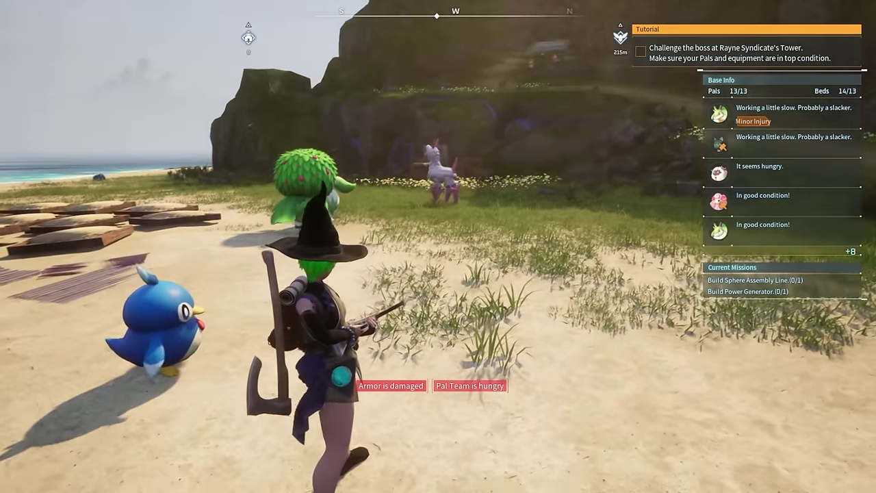
- In the graphics settings, try a Max FPS limit of 60 and restore it to No Limit
key("Escape")
left_click(253, 142)
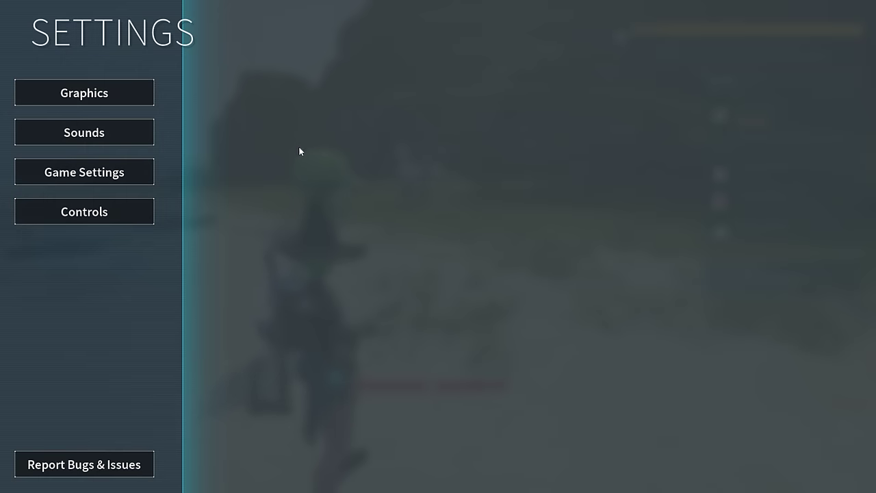
left_click(117, 88)
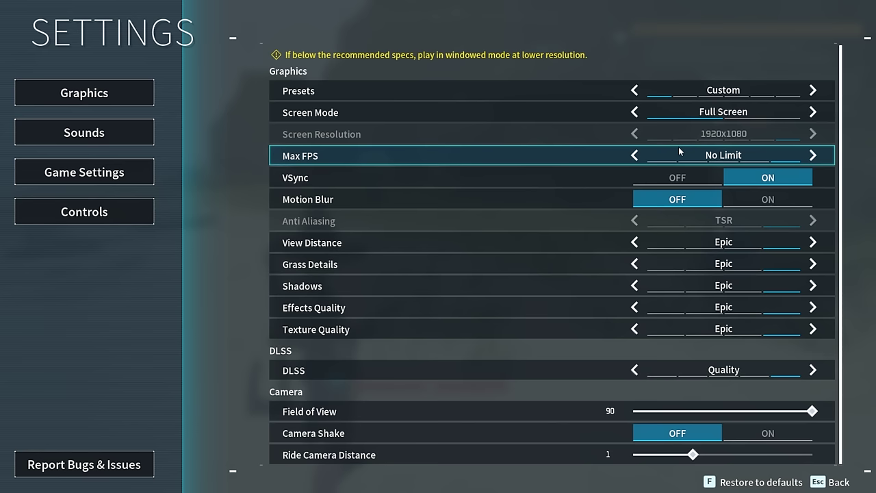
left_click(635, 155)
left_click(635, 156)
left_click(635, 156)
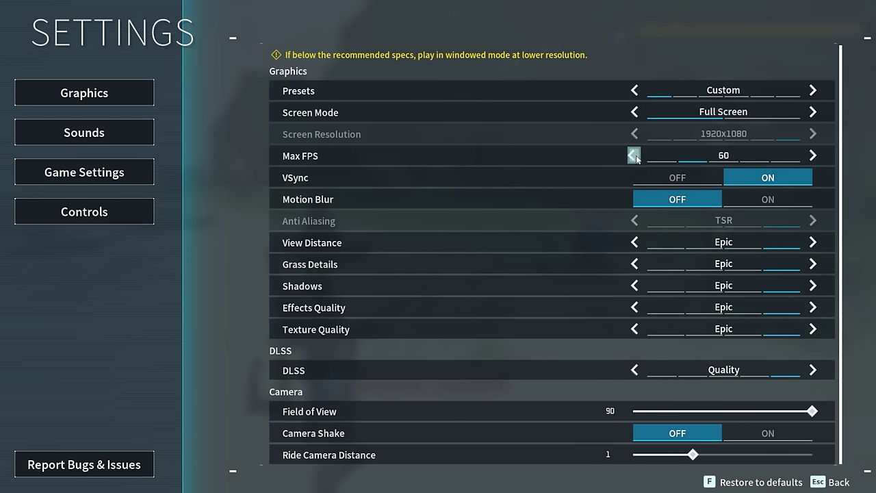
left_click(813, 156)
left_click(812, 156)
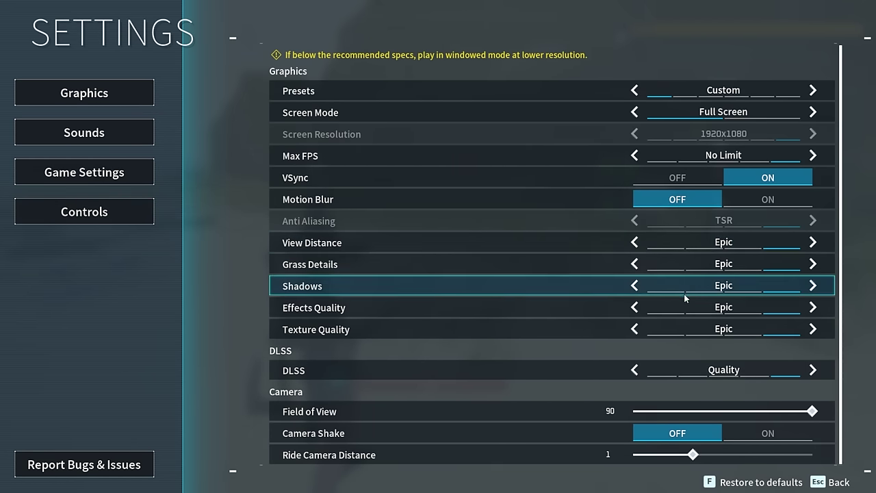
- Try lowering the View Distance to Medium and restore it to Epic
left_click(634, 247)
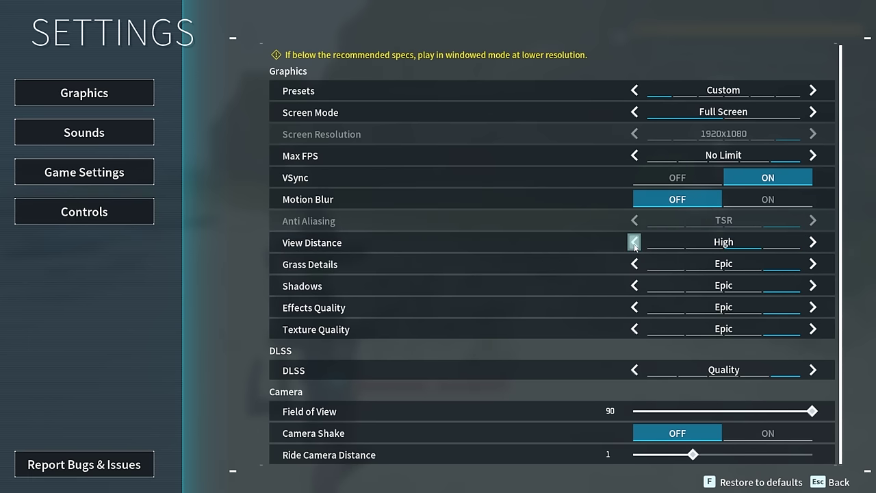
left_click(634, 242)
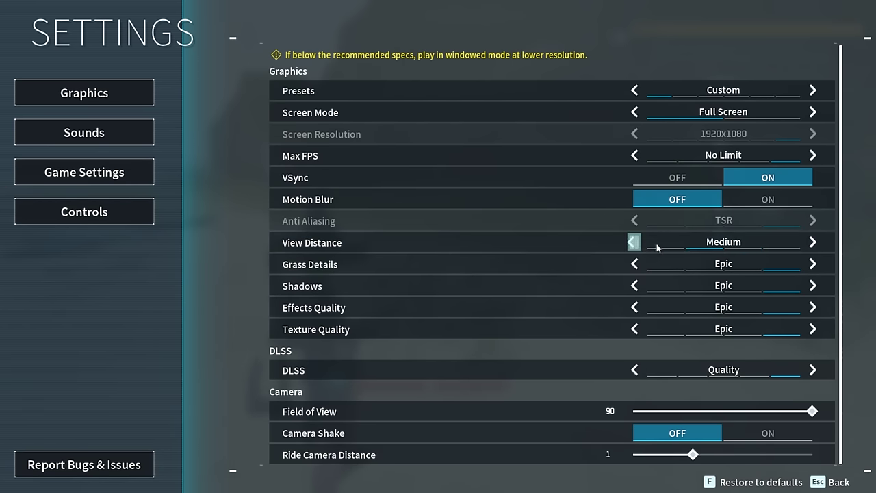
left_click(812, 242)
left_click(812, 242)
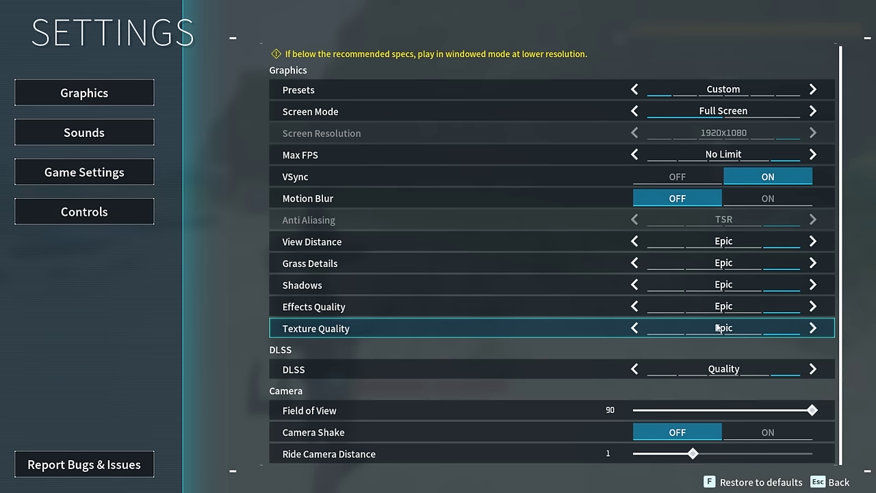
- Try lower DLSS modes such as Automatic and Performance, restore Quality, and leave the settings without applying changes
left_click(635, 370)
left_click(635, 370)
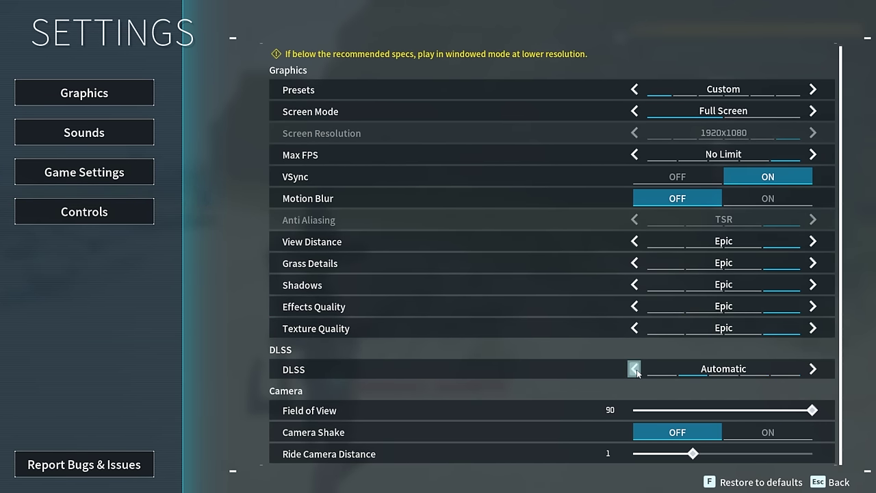
left_click(635, 370)
left_click(813, 369)
left_click(812, 369)
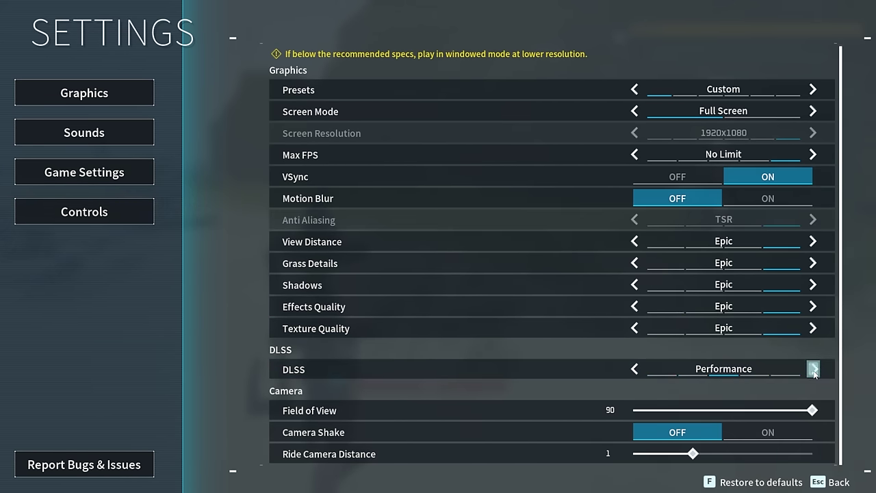
left_click(813, 370)
left_click(813, 369)
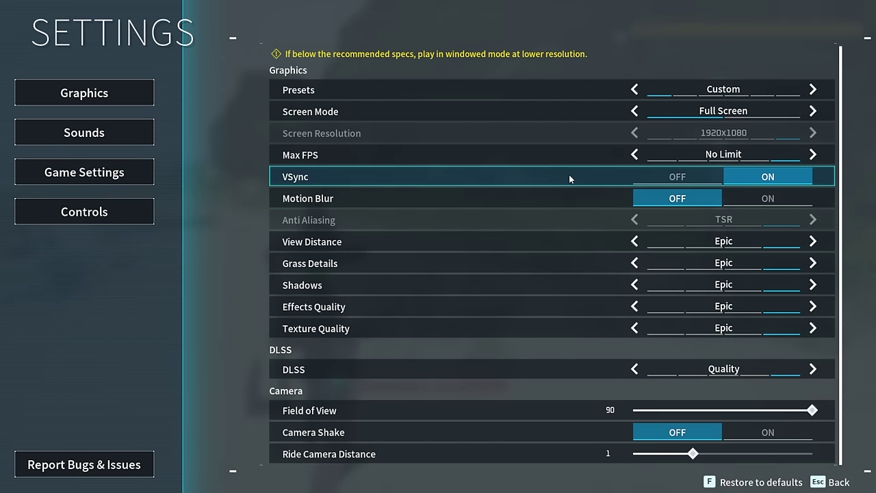
key("Escape")
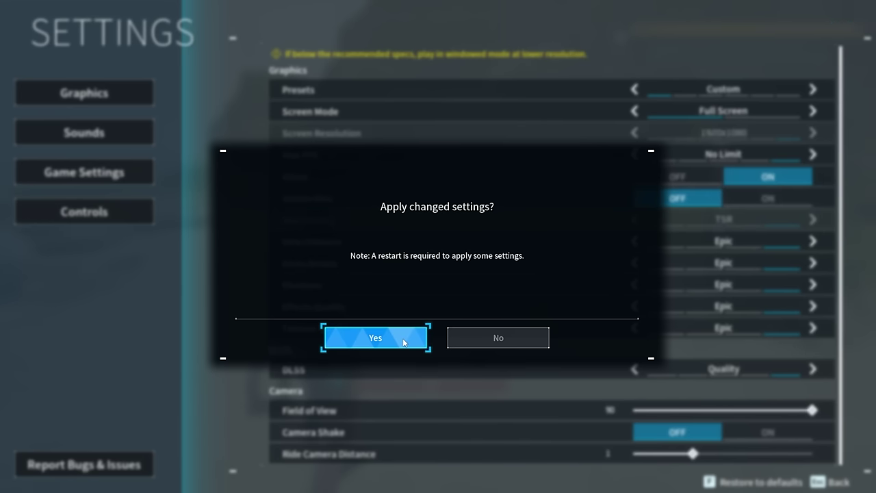
left_click(465, 337)
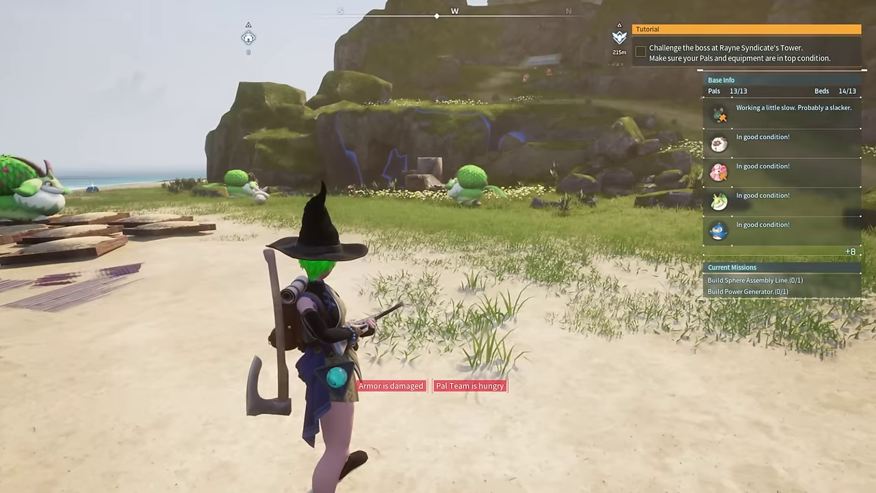
- Exit the game world to the title screen and stop the running Palworld from the Steam library
key("w")
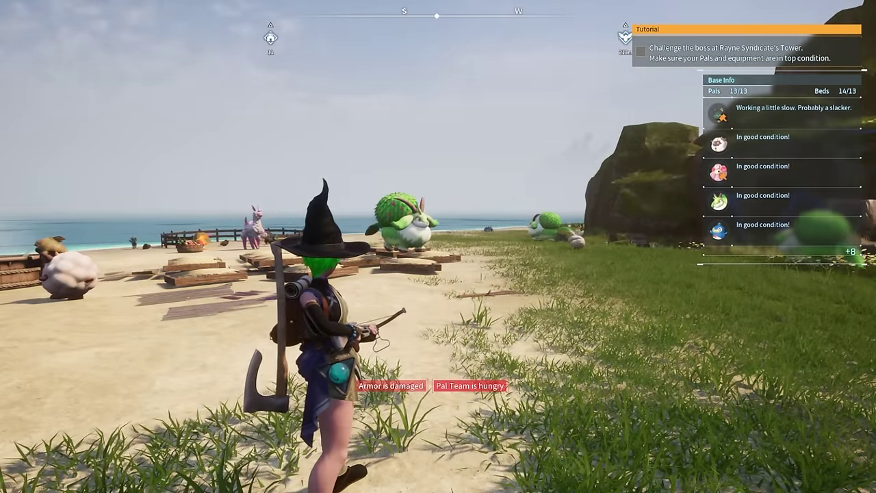
key("Escape")
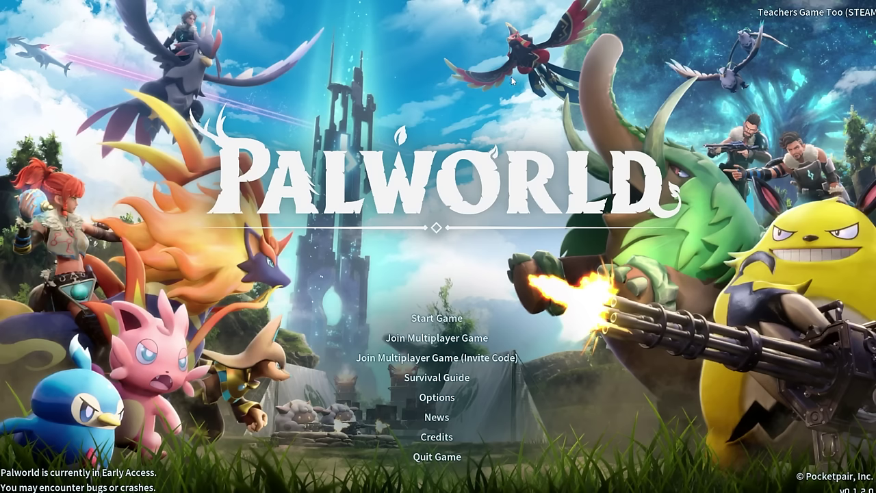
key("alt+Tab")
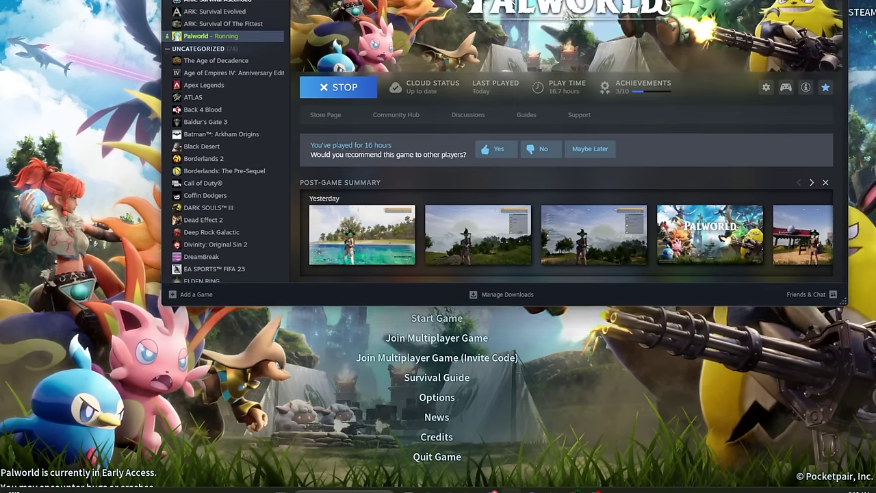
left_click_drag(522, 33, 528, 56)
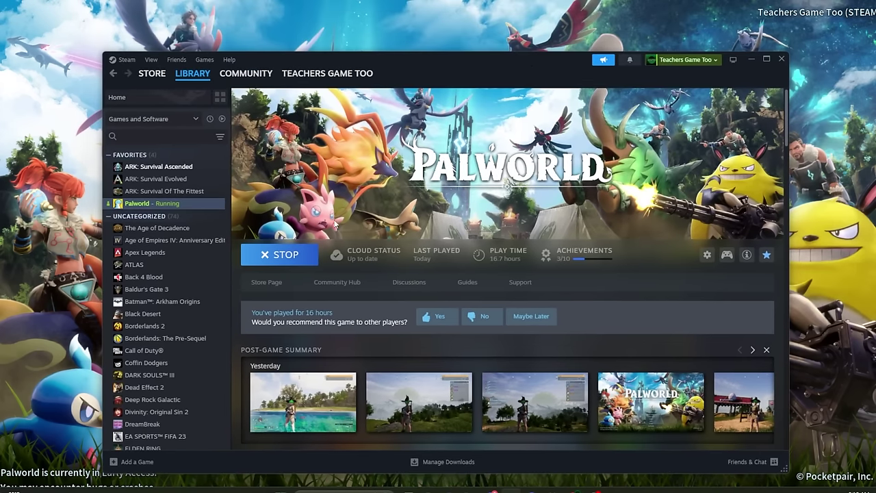
left_click(298, 254)
left_click(431, 288)
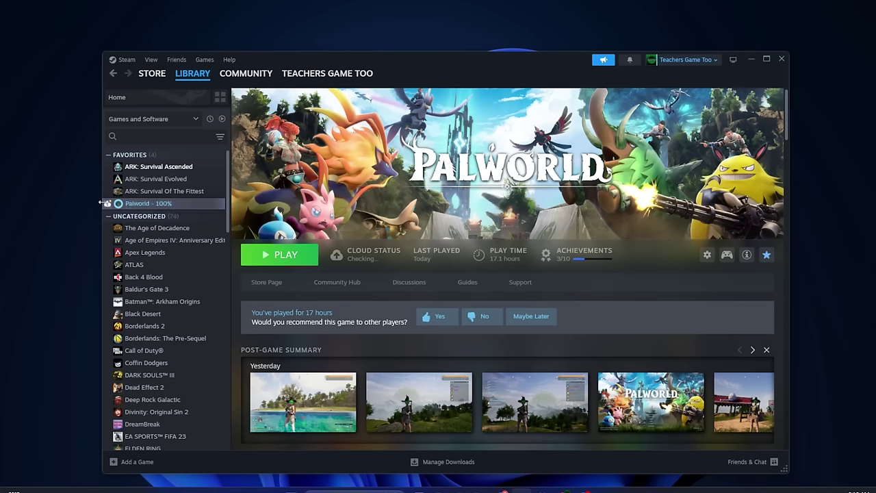
- Verify the integrity of Palworld's installed files in its Steam properties and close the properties window
right_click(180, 206)
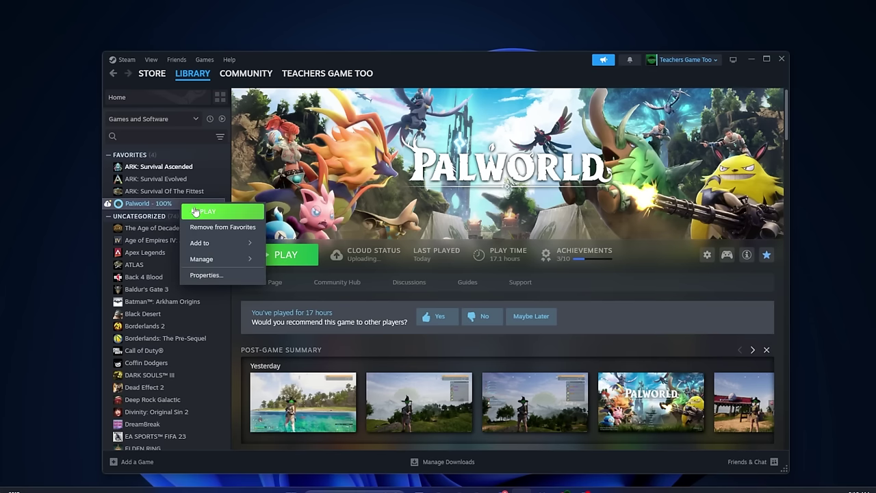
mouse_move(221, 251)
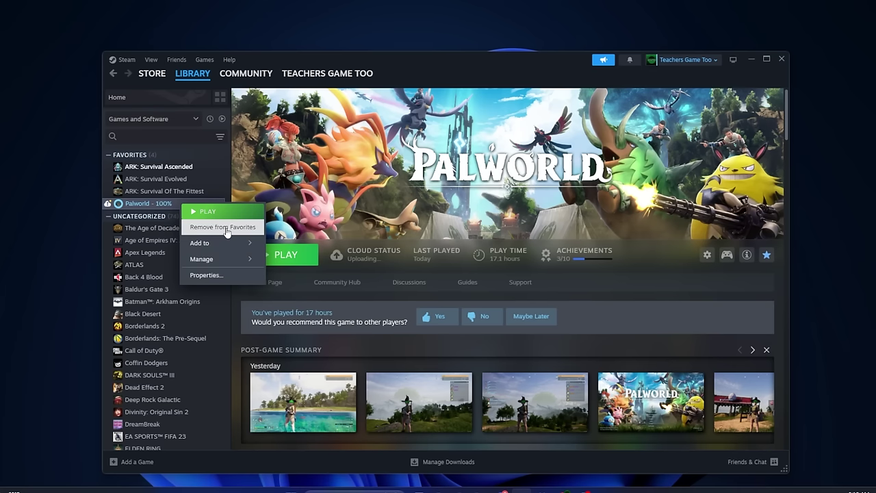
left_click(227, 278)
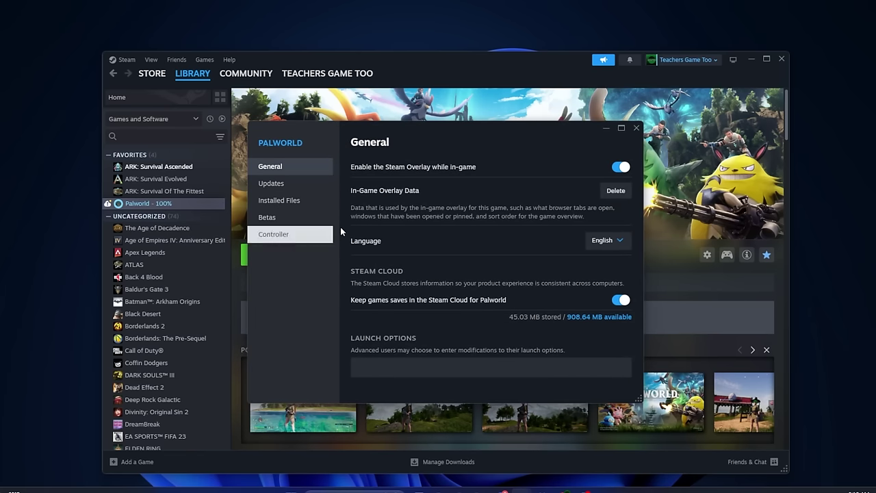
left_click(298, 202)
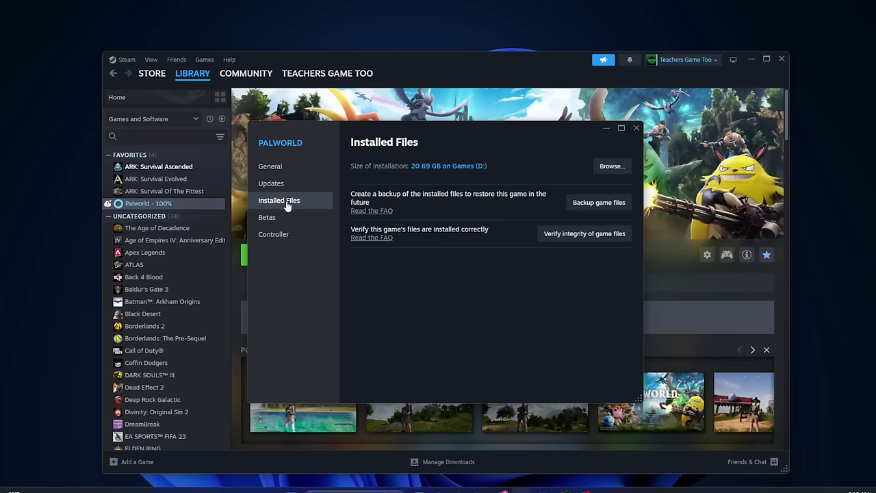
left_click(586, 235)
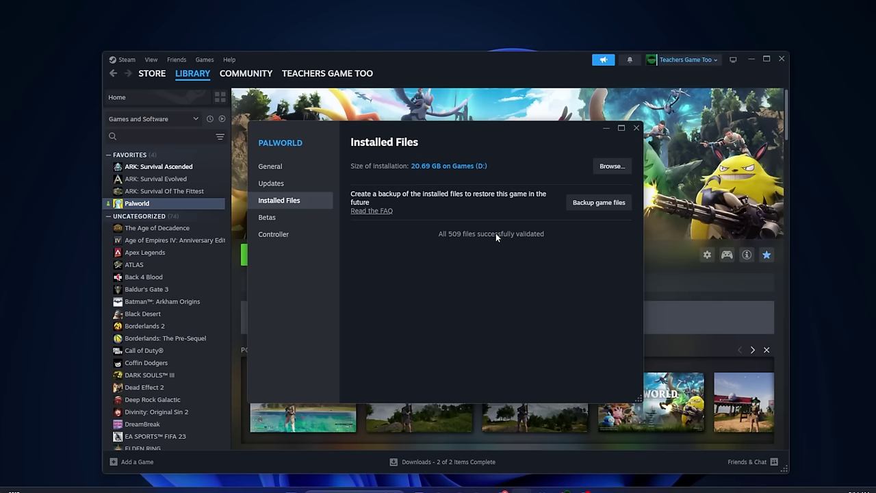
left_click(635, 128)
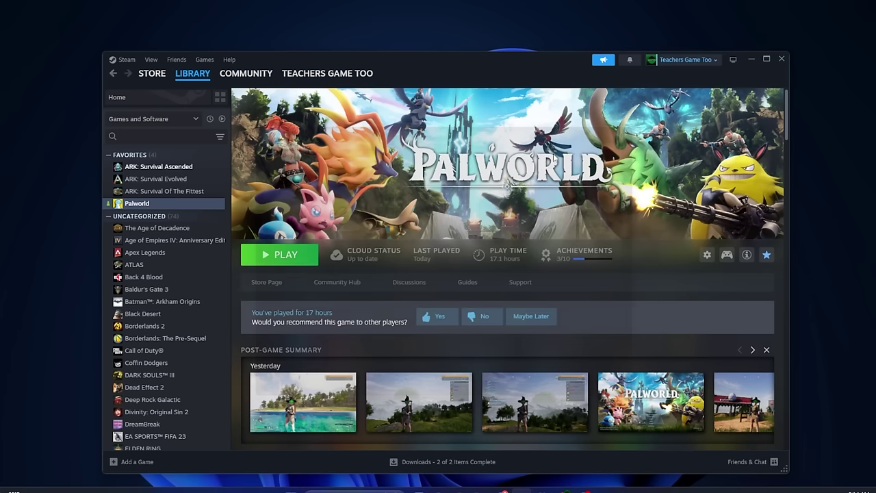
- Launch Palworld from the Steam library and dismiss the patch notes
left_click(304, 256)
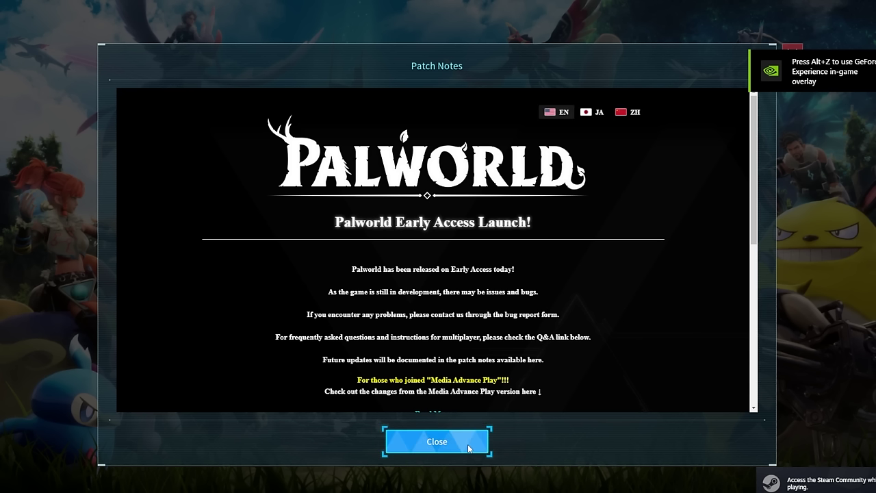
left_click(437, 441)
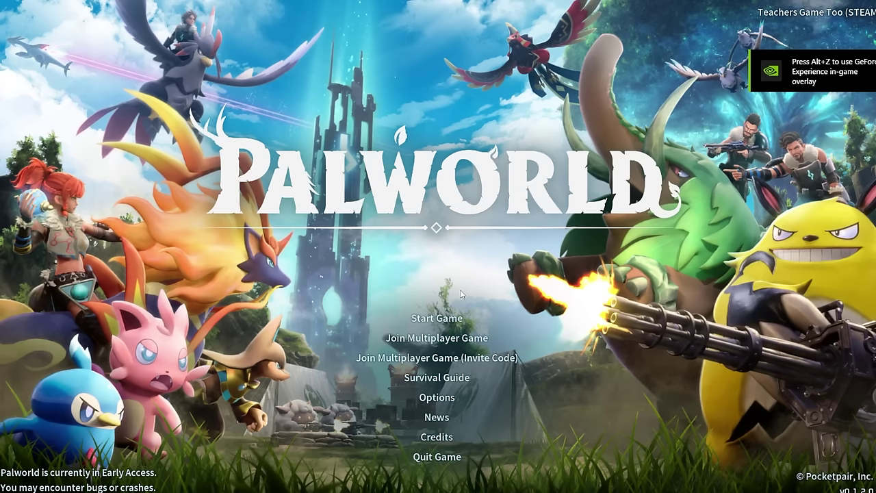
- Examine the dedicated server list for multiplayer games and return to the title screen
left_click(451, 338)
left_click(449, 339)
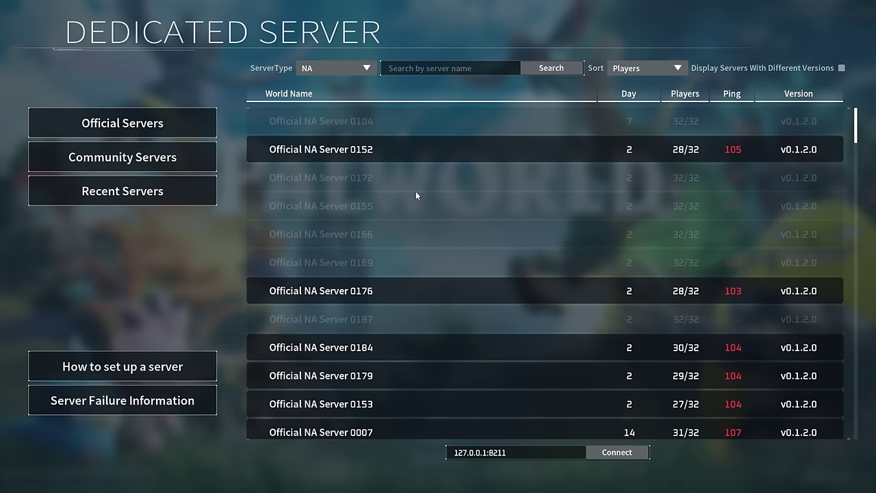
key("Escape")
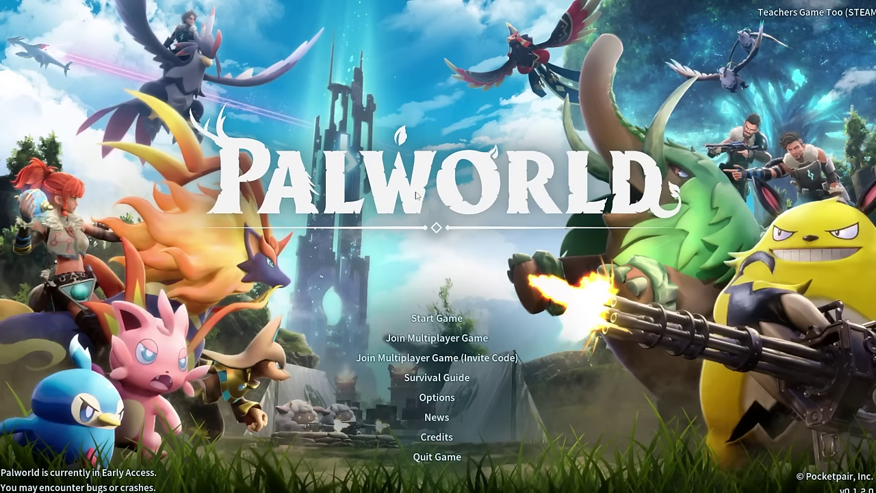
- Review the Game Settings, Controls and Sounds options, and return to the title screen
left_click(444, 403)
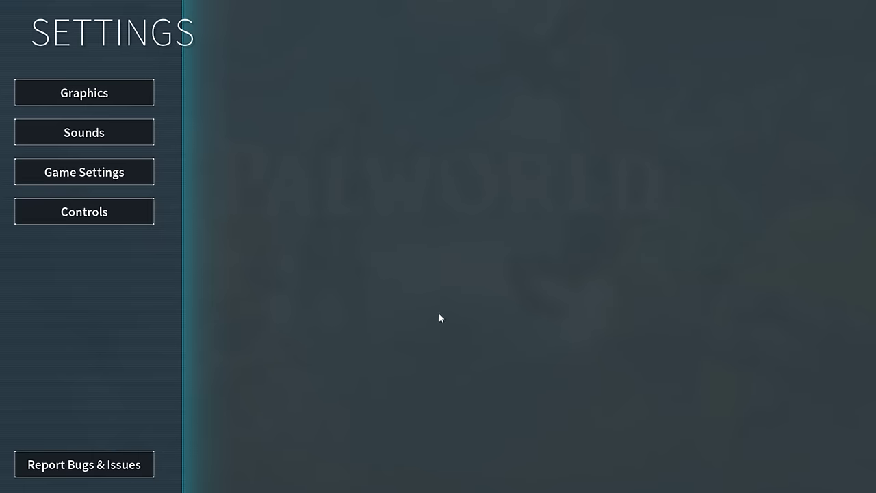
left_click(103, 171)
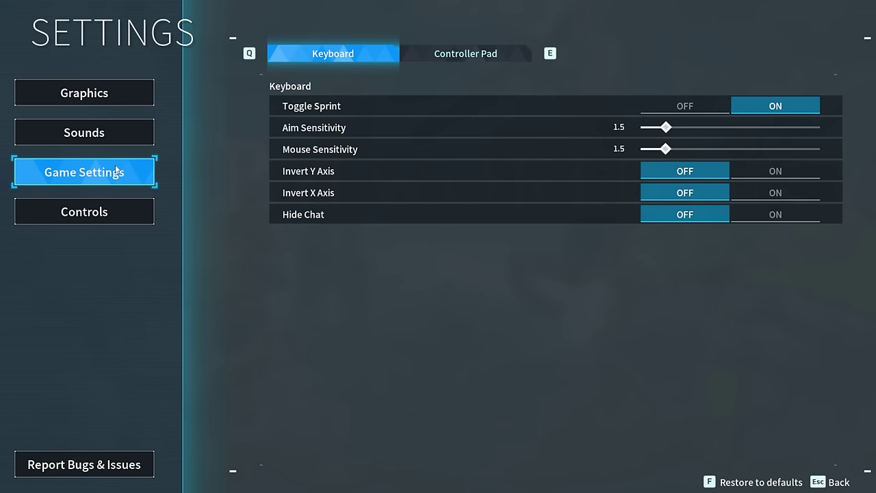
left_click(101, 218)
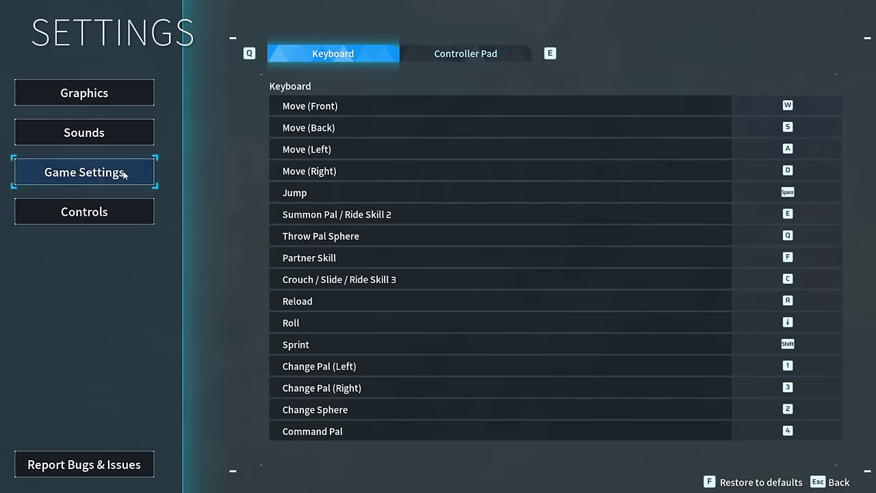
left_click(94, 138)
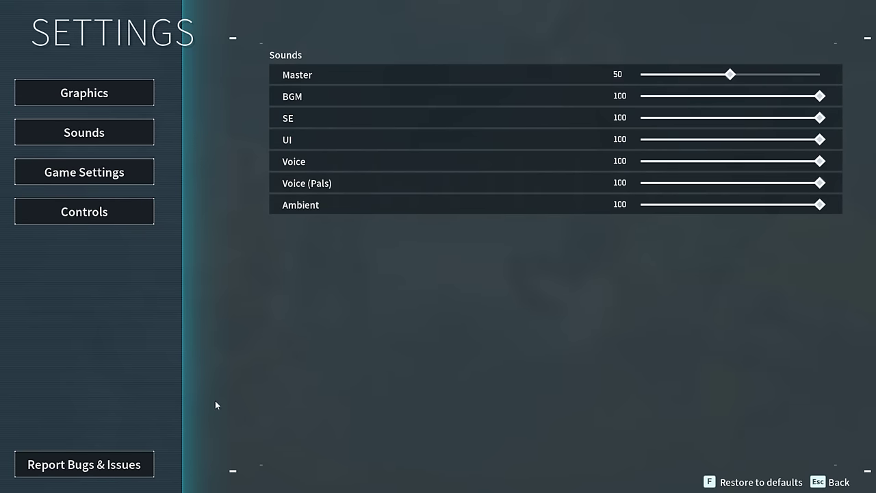
key("Escape")
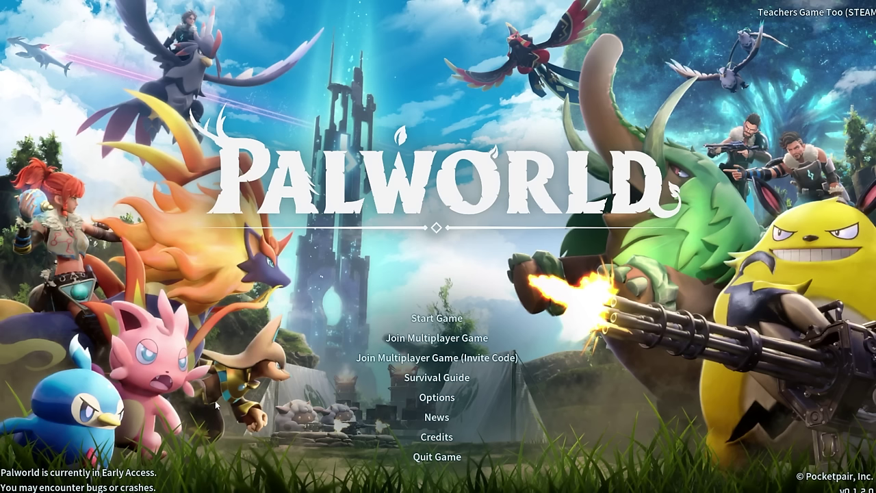